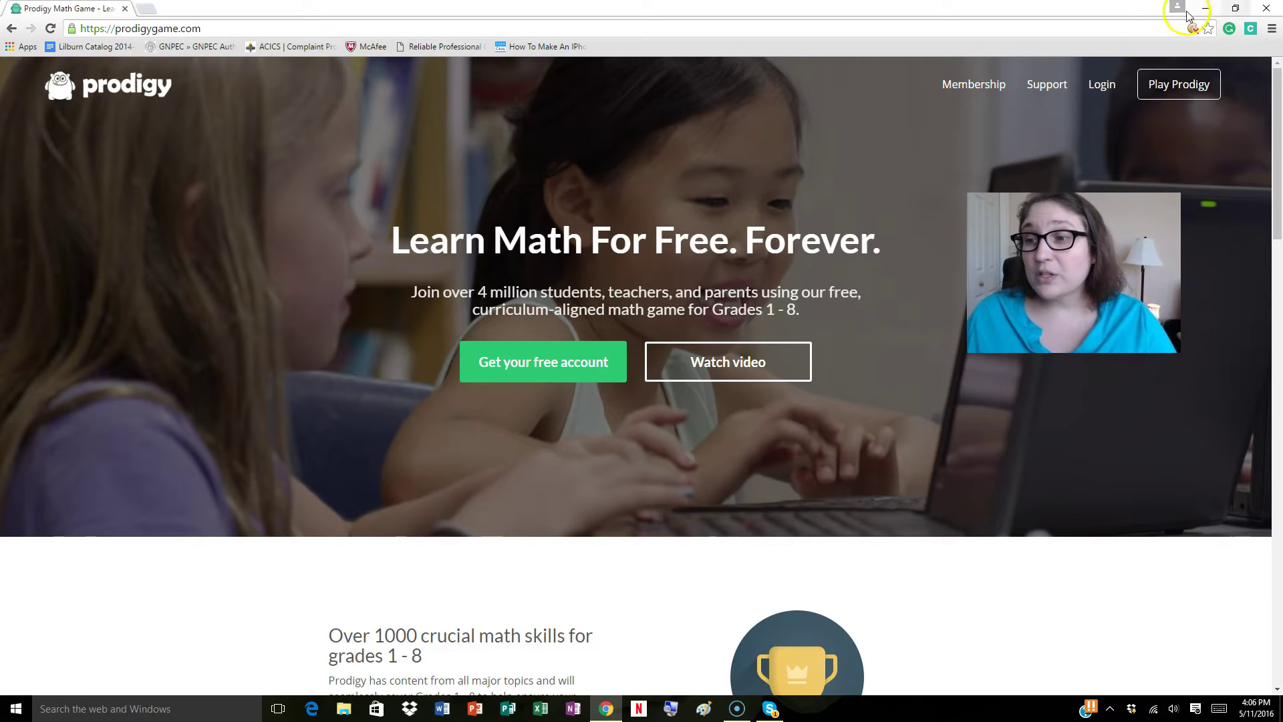
# Step: Launch Play Prodigy and choose New Student on the login screen
pyautogui.click(1169, 91)
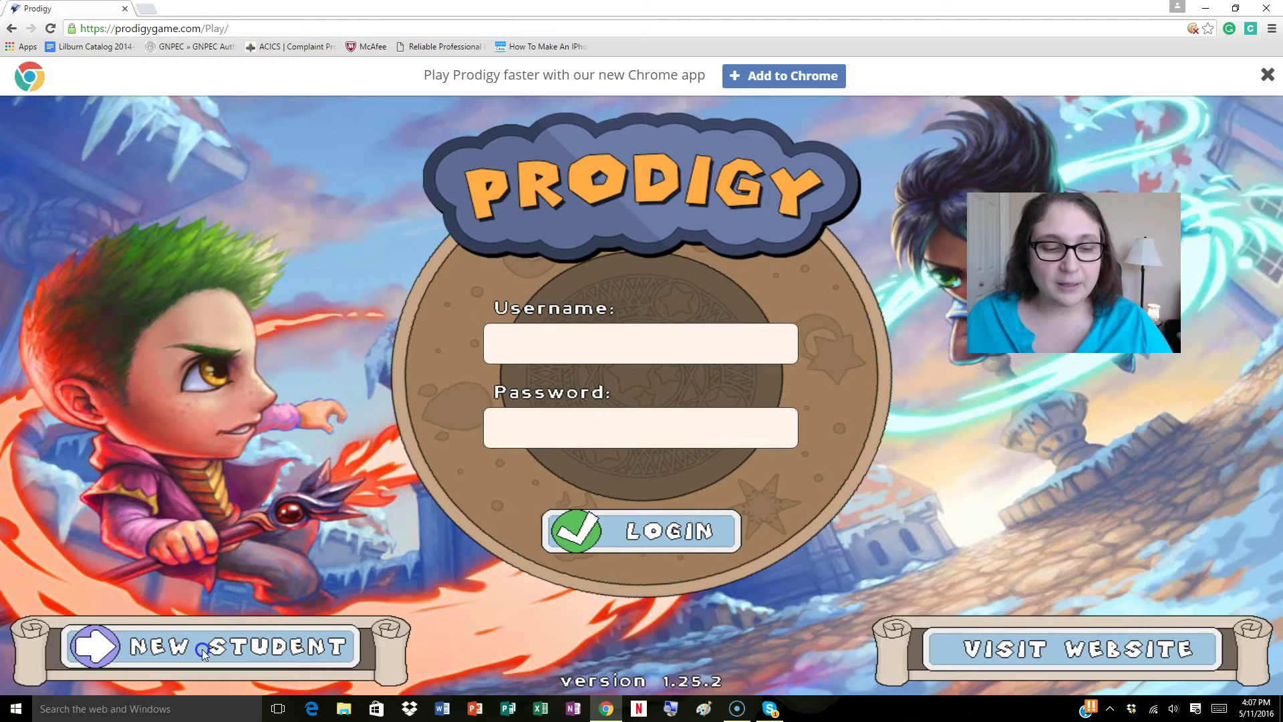
pyautogui.click(201, 648)
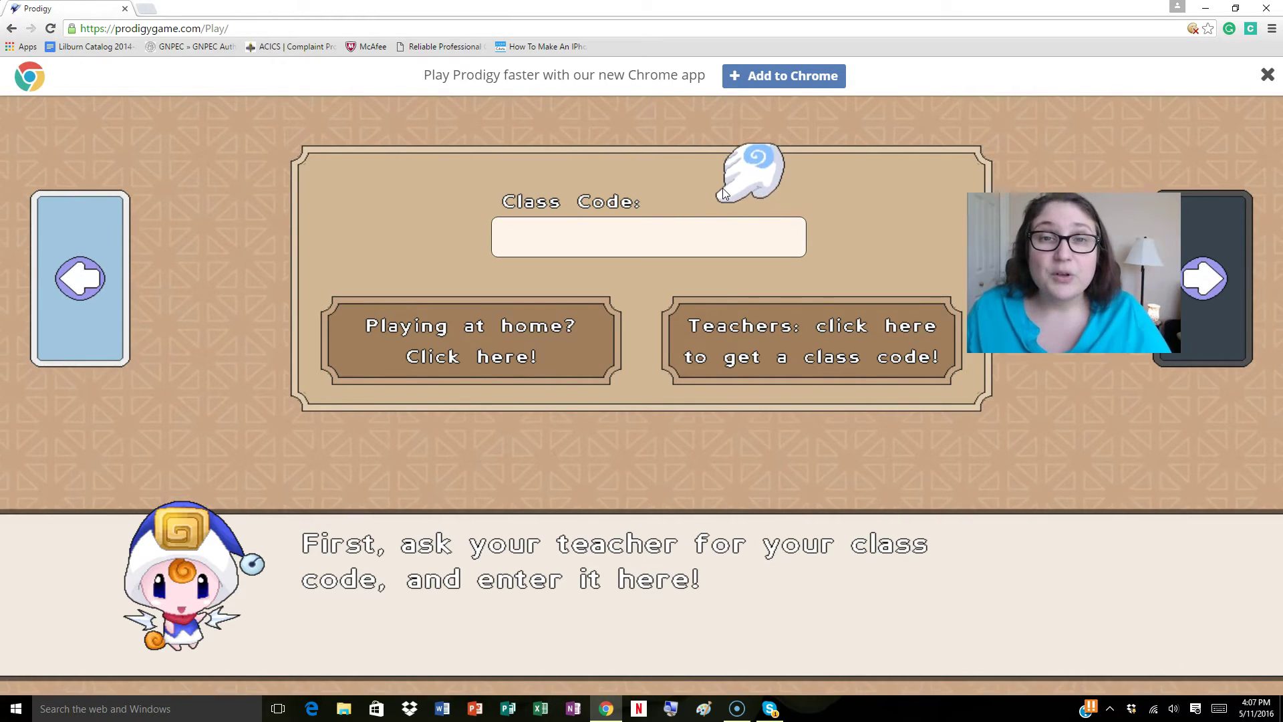
# Step: Enter the teacher's class code, get it marked valid, and advance to the name step
pyautogui.click(523, 253)
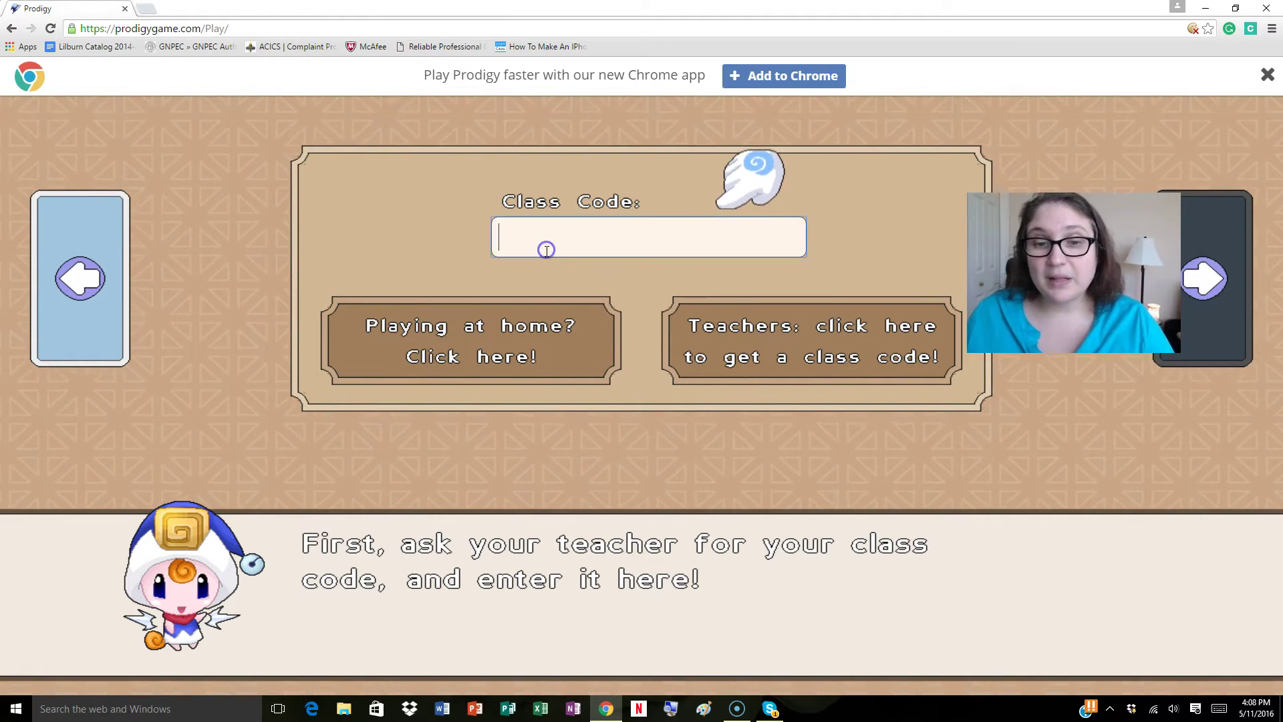
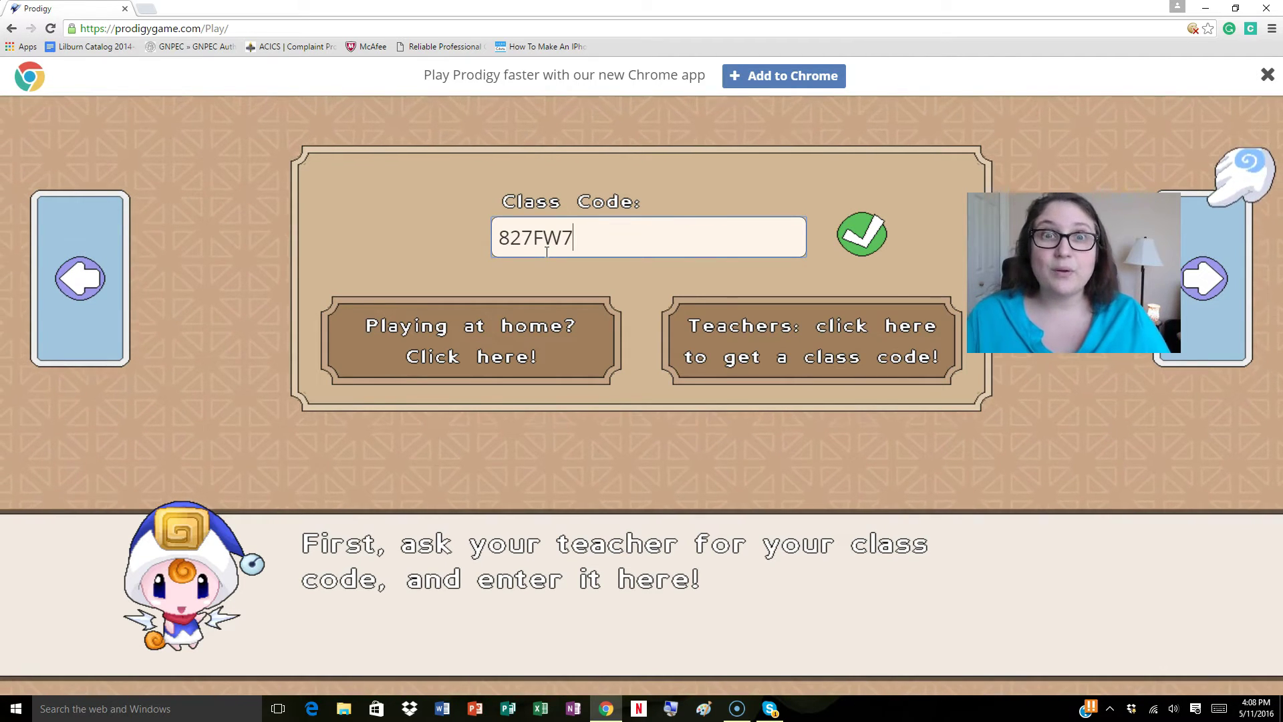
pyautogui.click(941, 247)
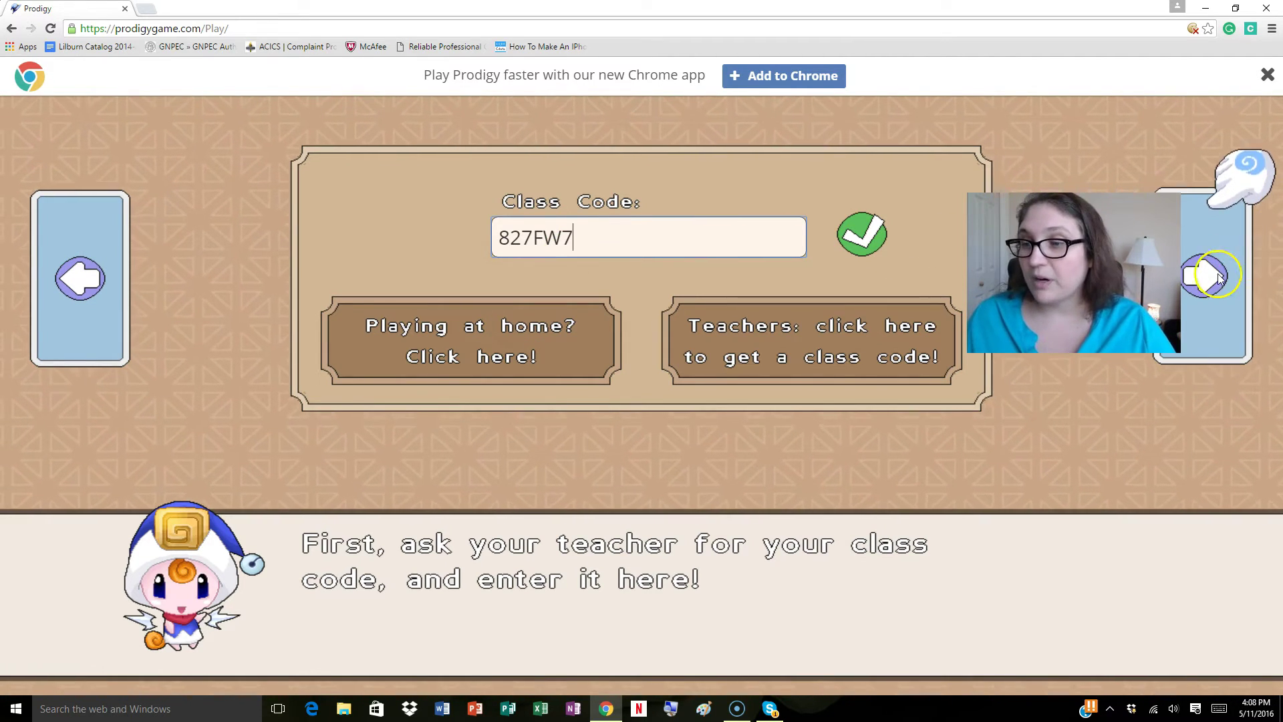
pyautogui.click(1208, 278)
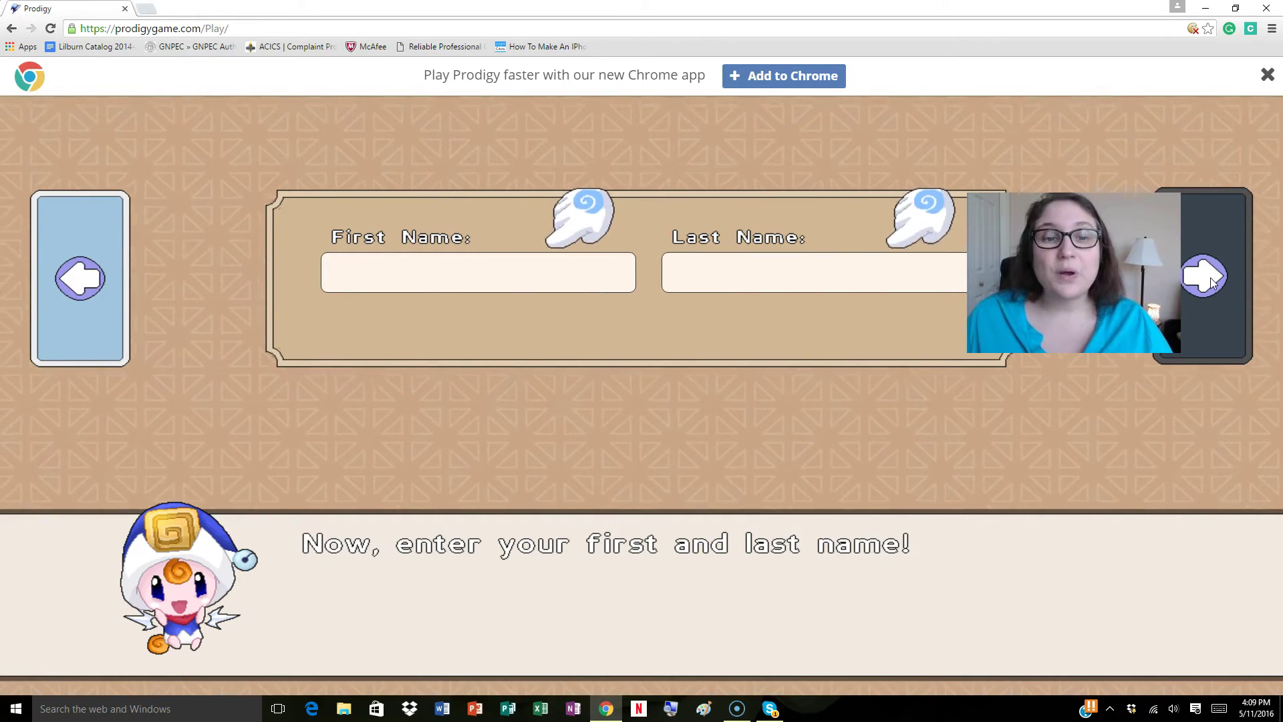
# Step: Fill in the student's first name and last initial, then continue to the password screen
pyautogui.click(630, 414)
pyautogui.click(366, 263)
pyautogui.write('Ondine')
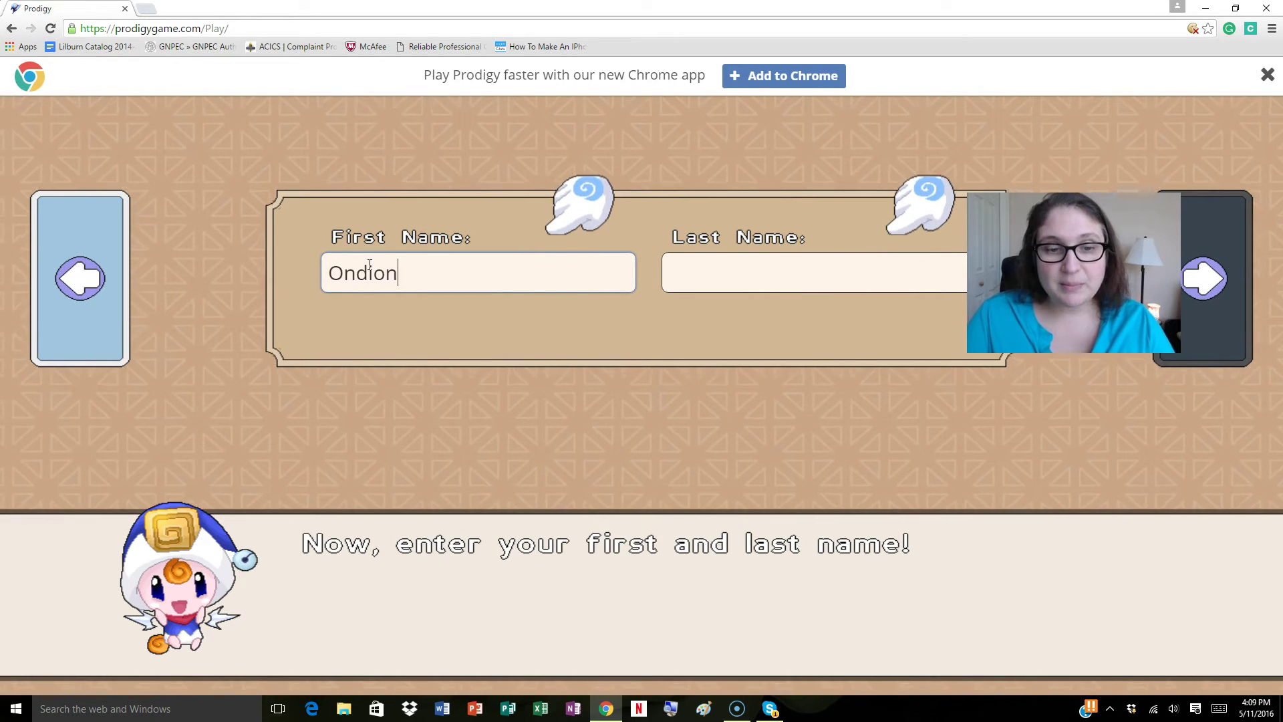
pyautogui.press('Tab')
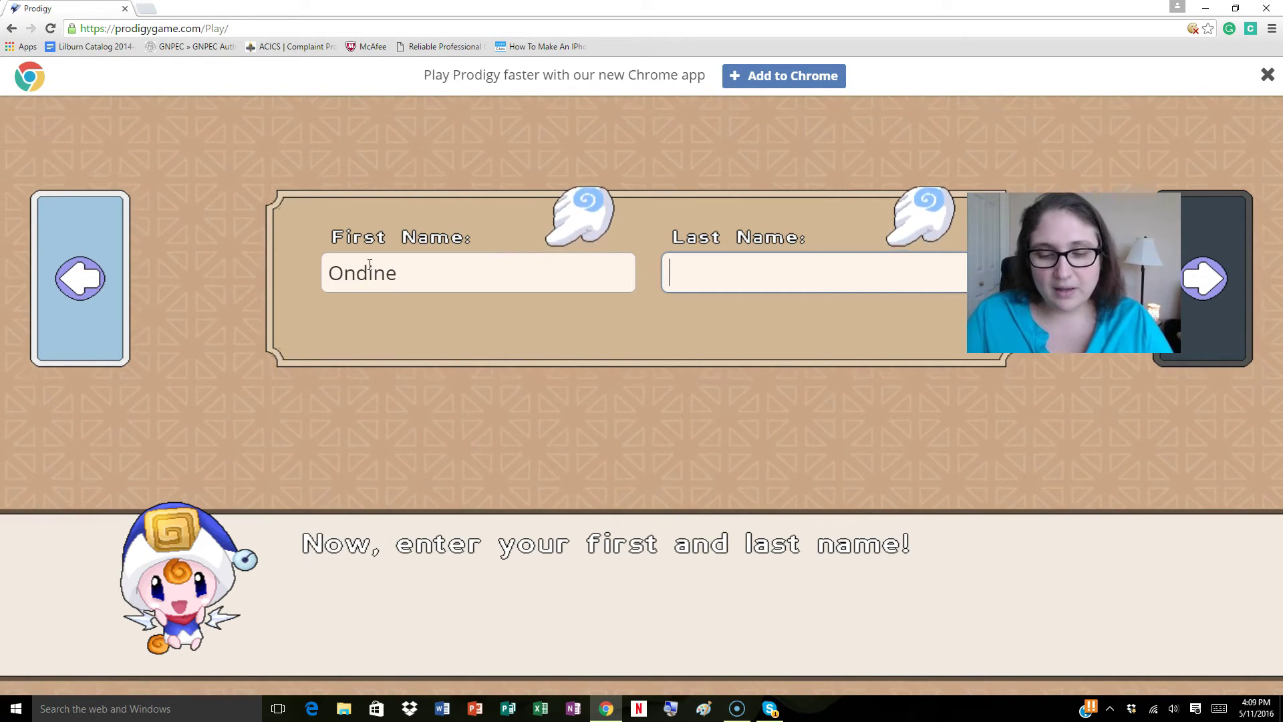
pyautogui.write('F')
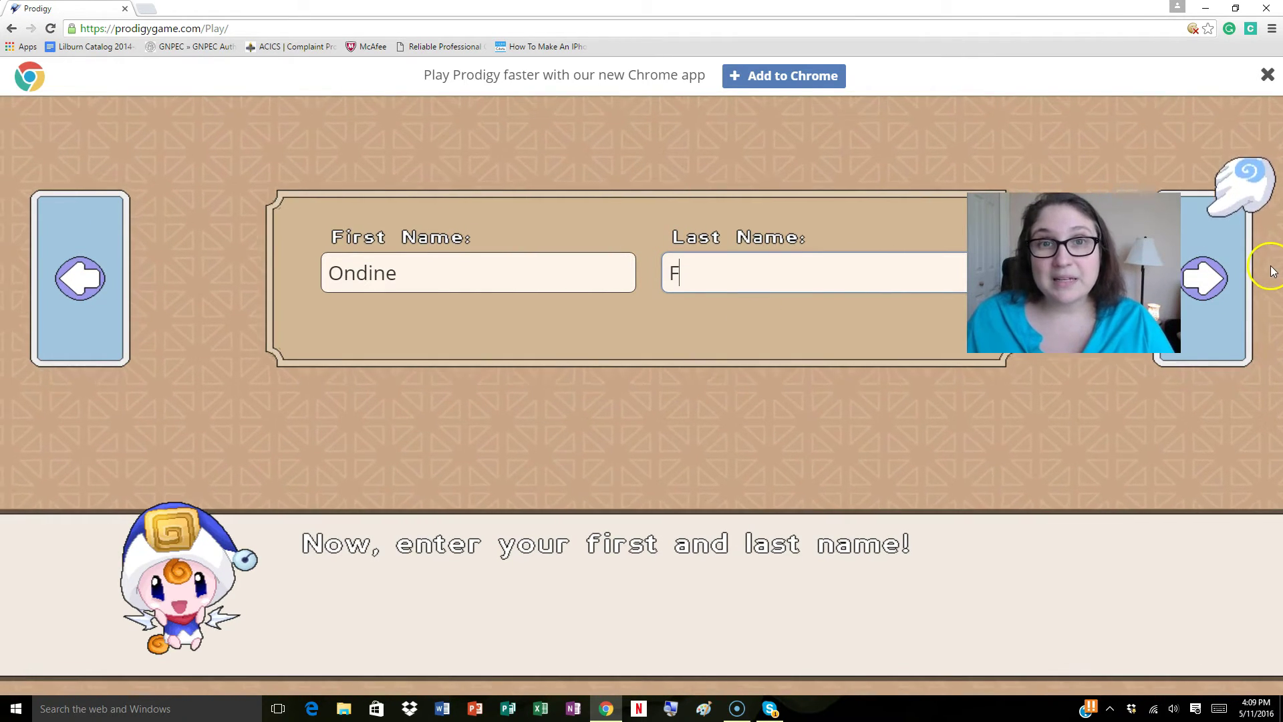
pyautogui.click(1198, 290)
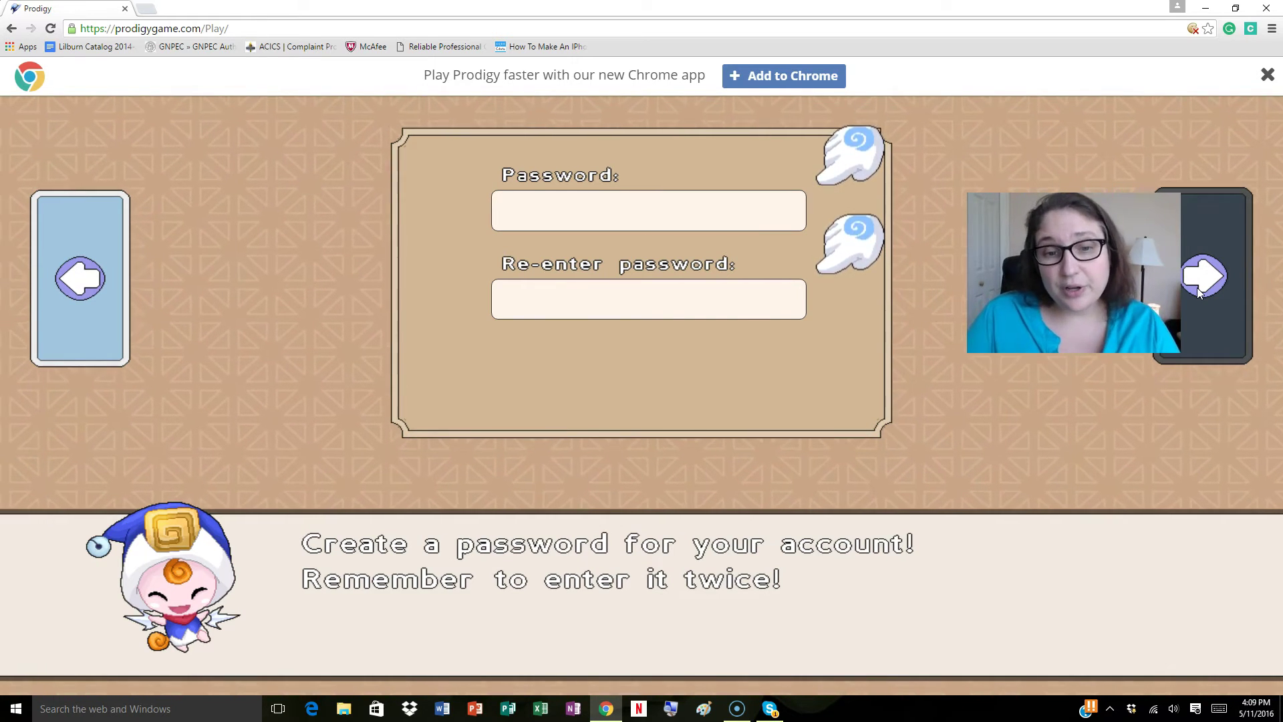
# Step: Enter the account password twice, dismiss the Chrome app banner, and continue to grade selection
pyautogui.write('prodigy')
pyautogui.press('Tab')
pyautogui.write('prodigy')
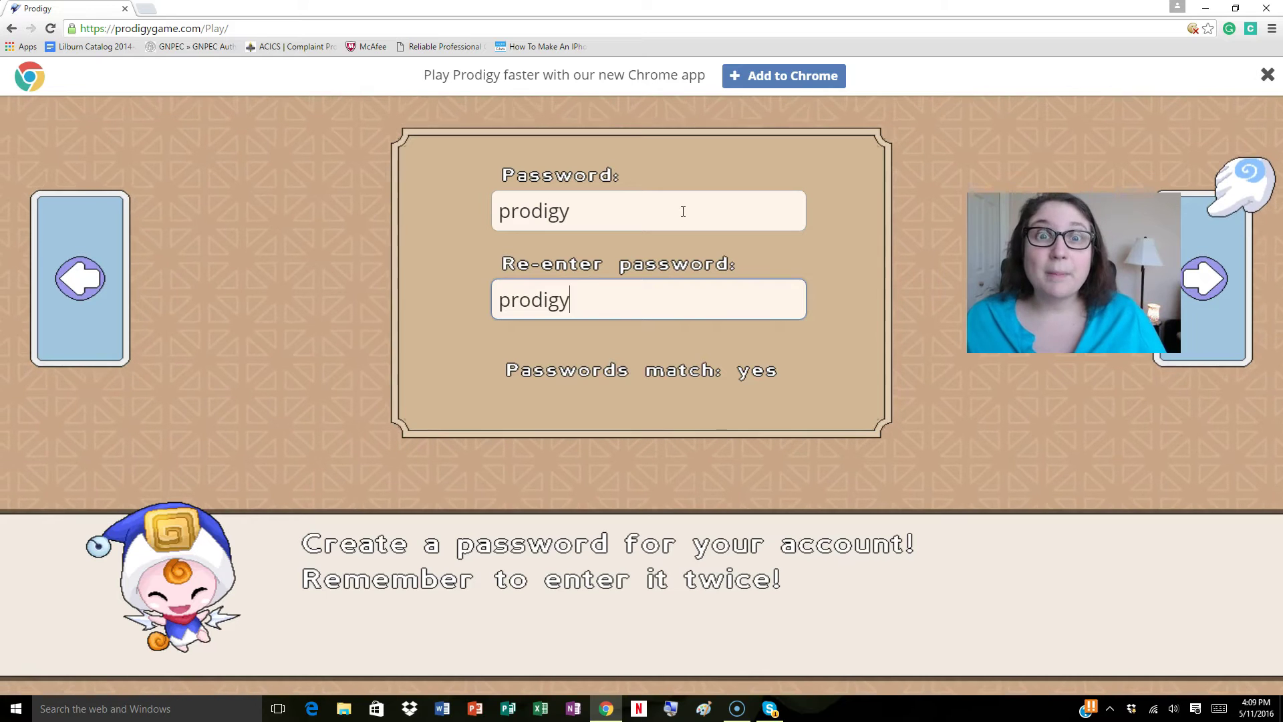
pyautogui.click(1266, 68)
pyautogui.click(1220, 322)
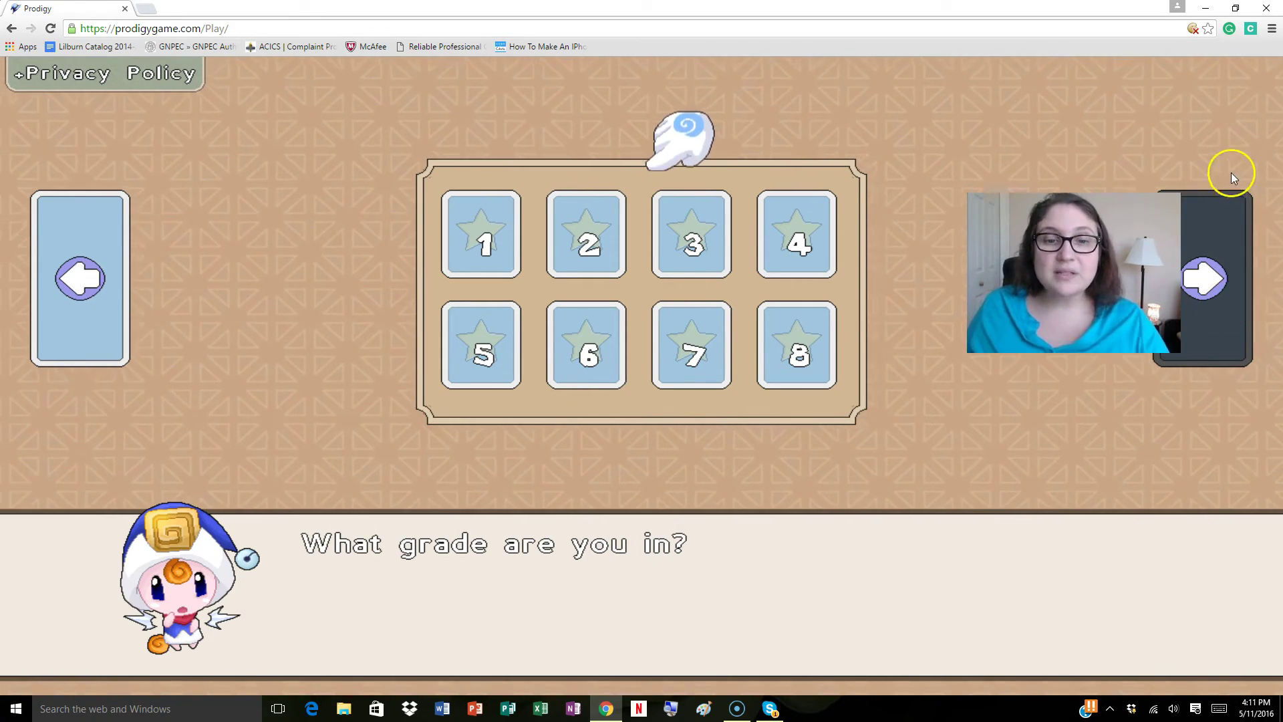
# Step: Select grade 1 for the student, then choose the blonde girl as the wizard
pyautogui.click(495, 228)
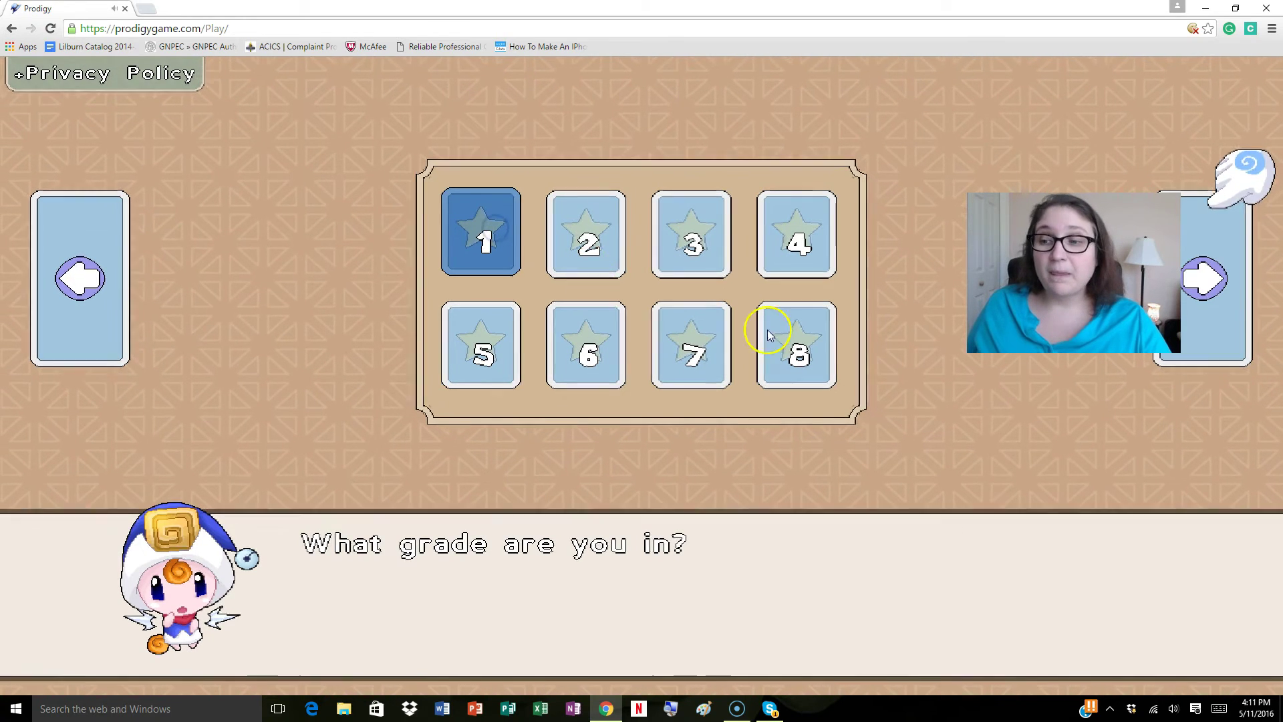
pyautogui.click(1246, 284)
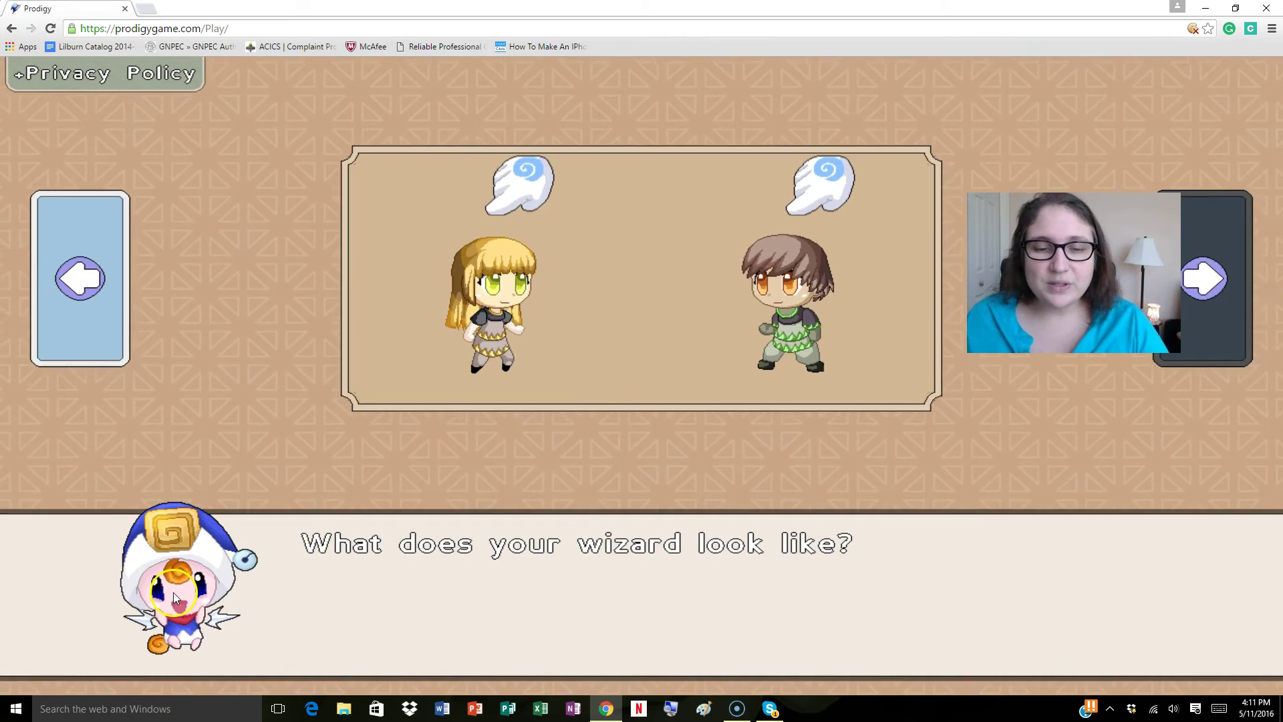
pyautogui.click(493, 287)
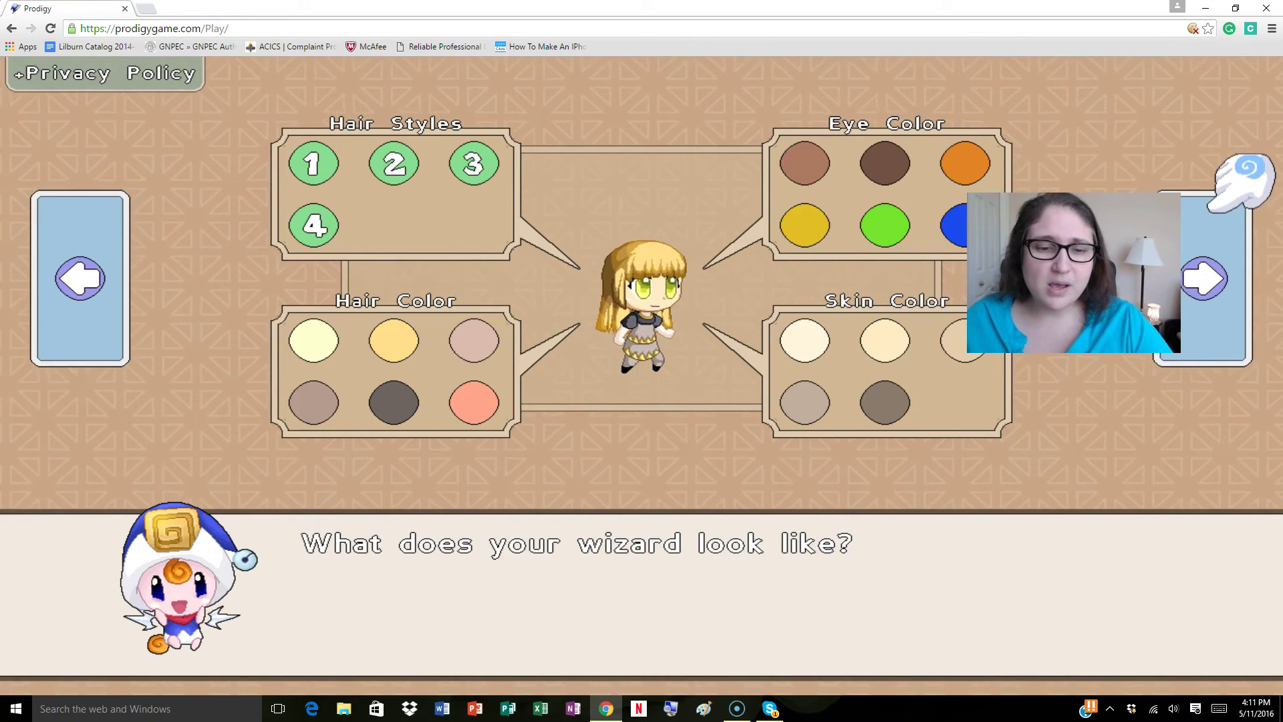
# Step: Give the wizard brown hair in hair style 2 (short bob) and blue eyes, then continue
pyautogui.click(313, 402)
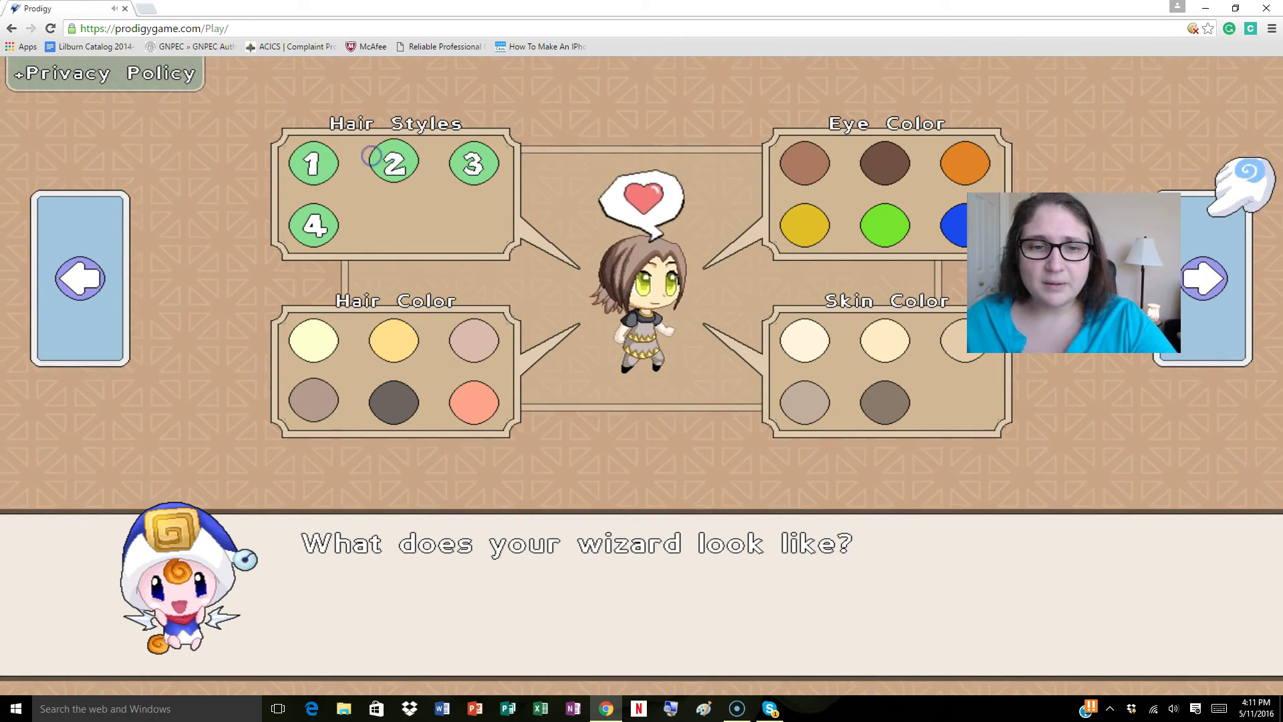
pyautogui.click(472, 163)
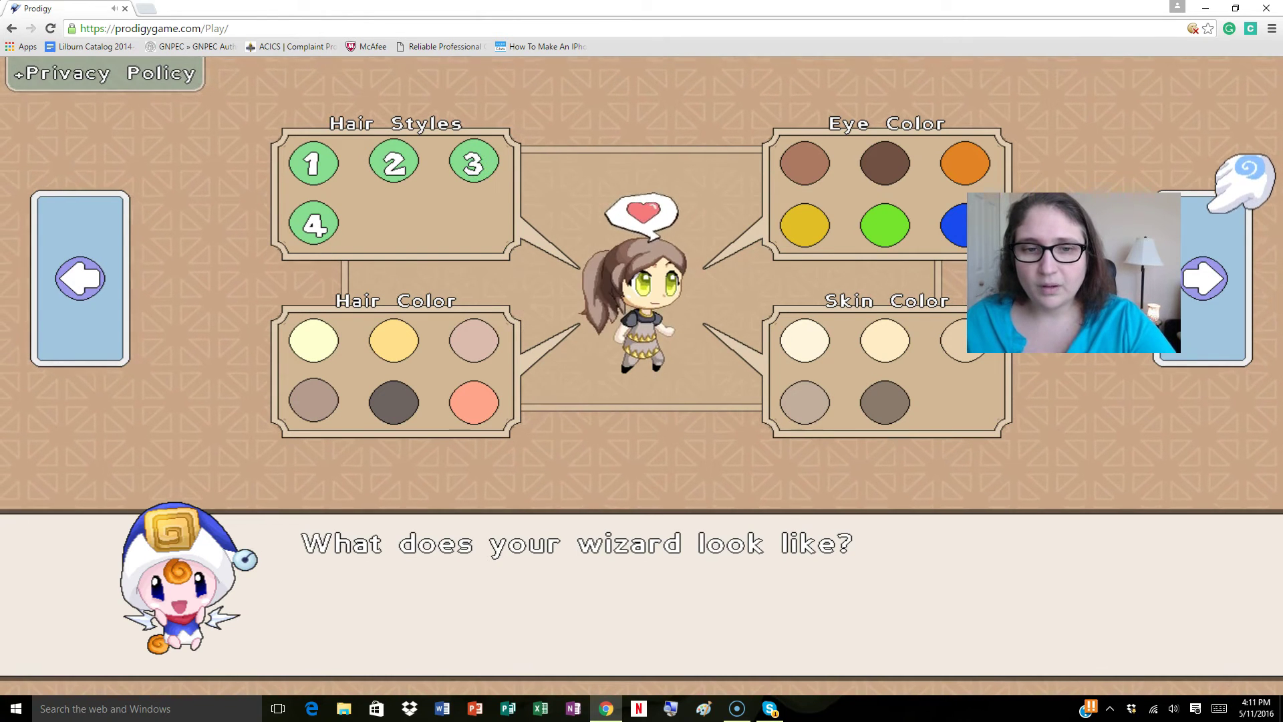
pyautogui.click(394, 160)
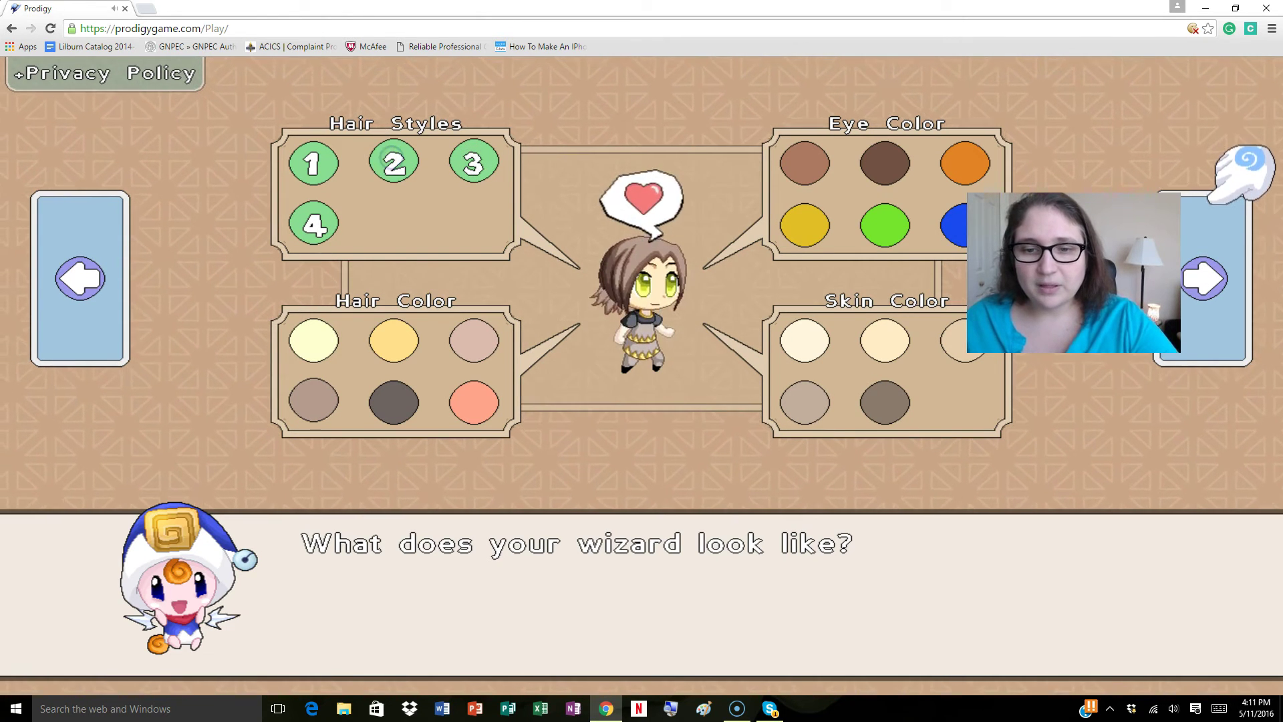
pyautogui.click(957, 224)
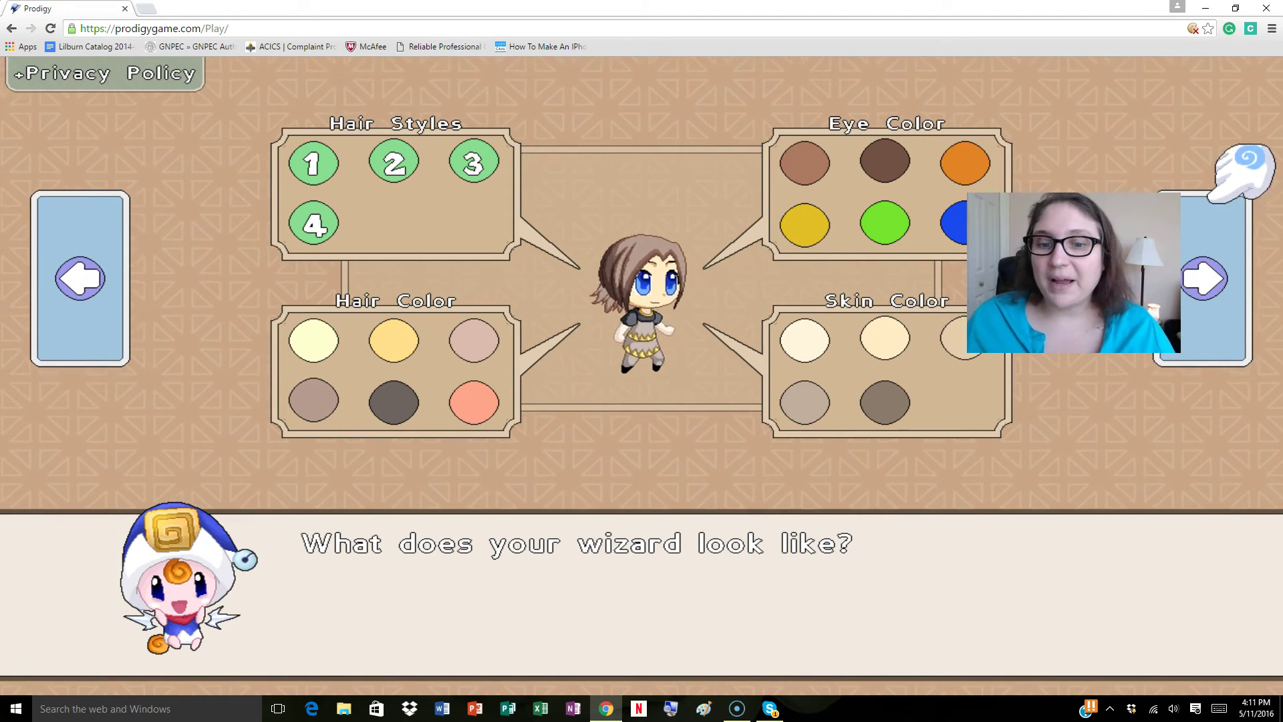
pyautogui.click(1209, 292)
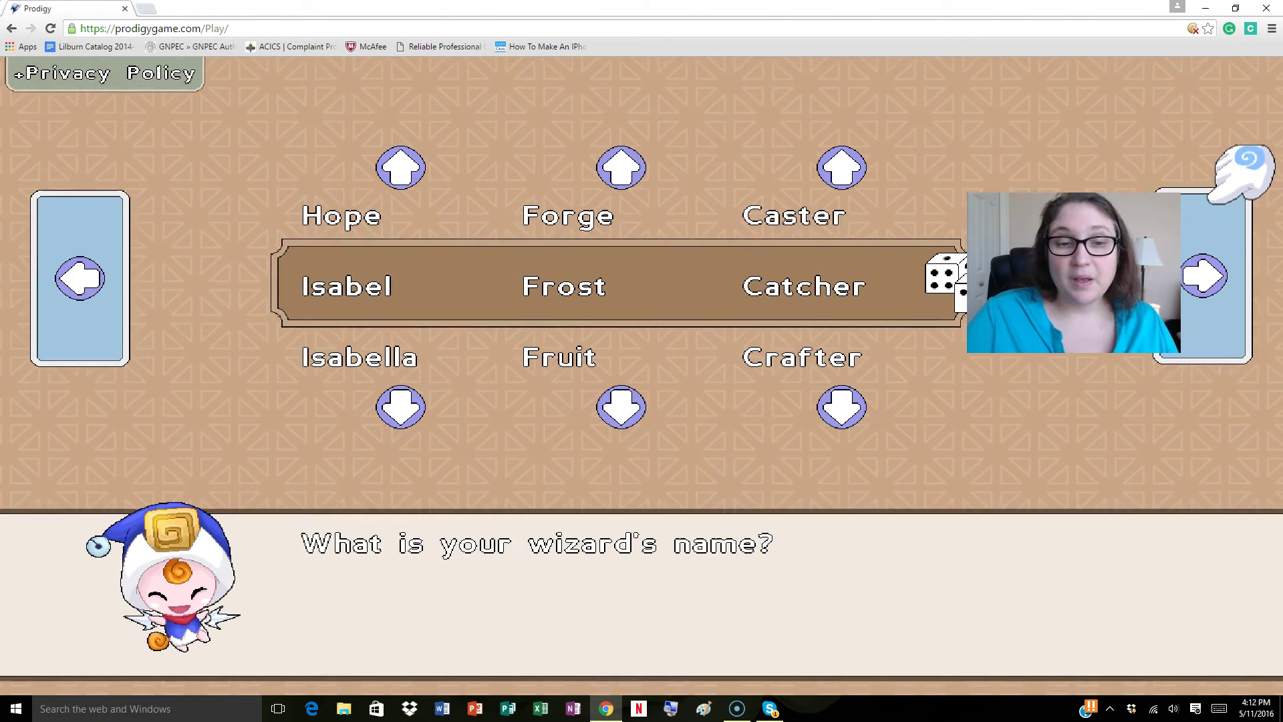
# Step: Cycle the name options to 'Grace Life Giver' and confirm the wizard's name
pyautogui.click(401, 168)
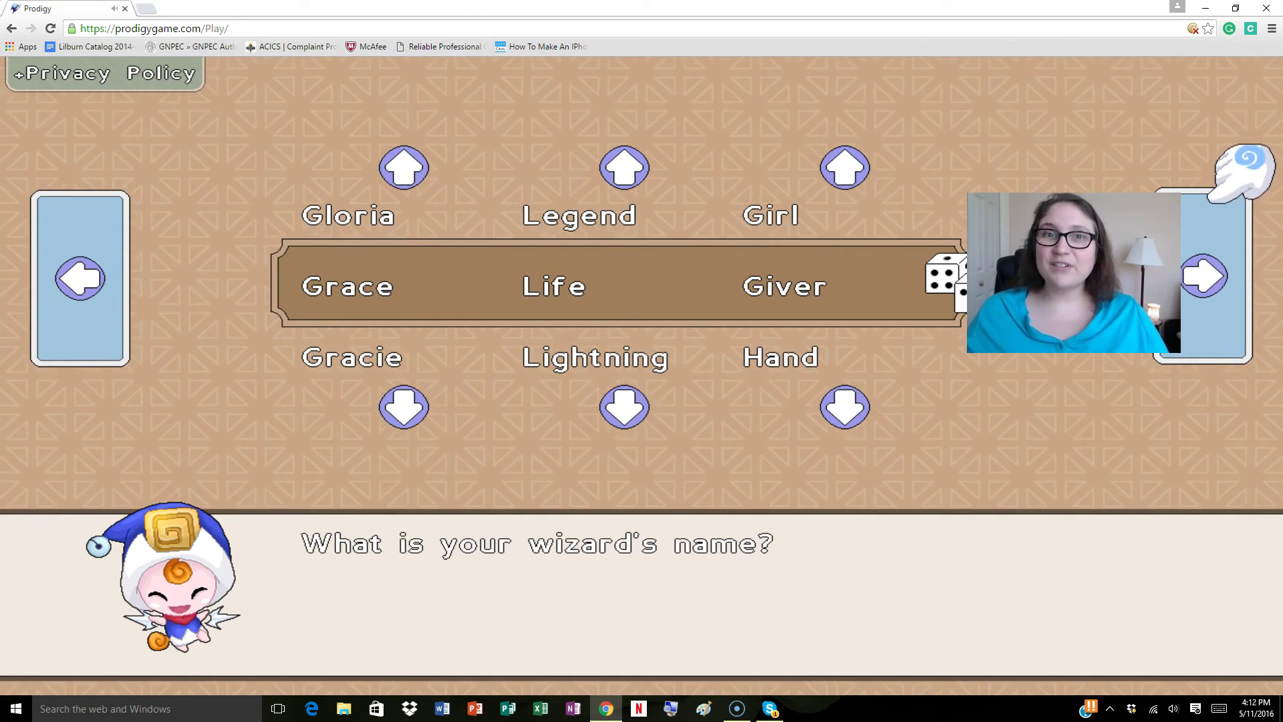
pyautogui.click(1217, 301)
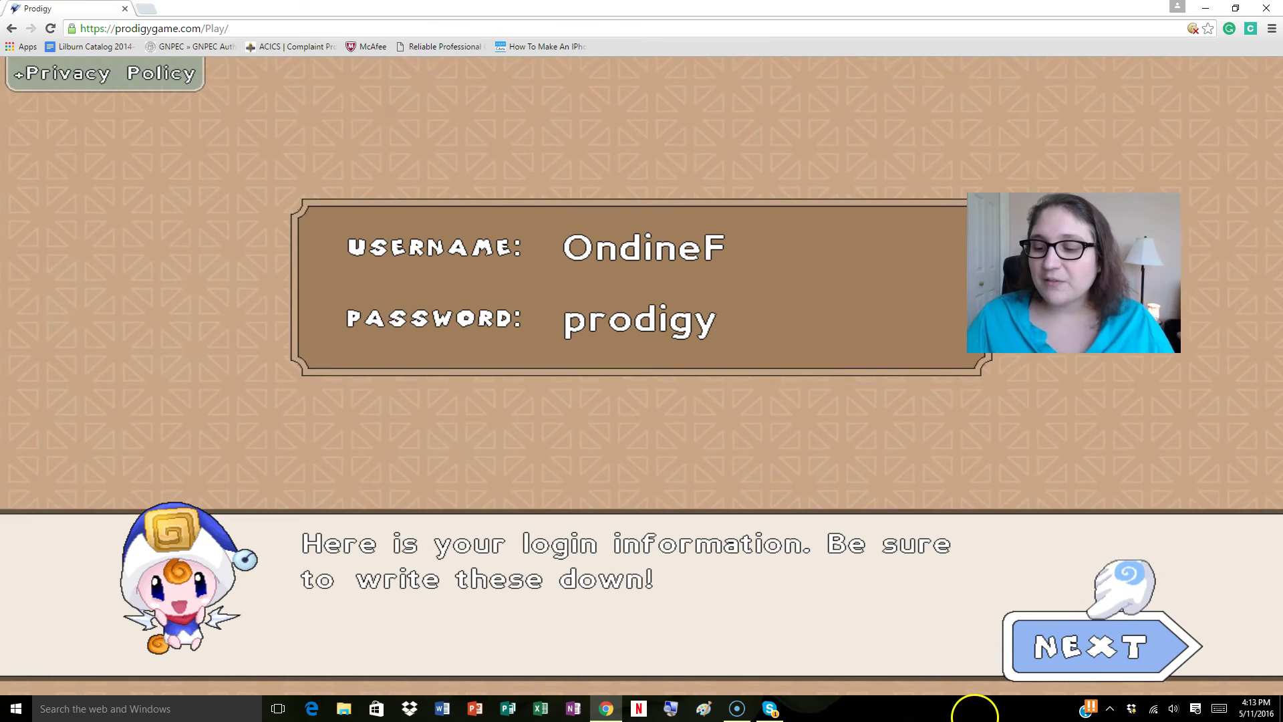
# Step: Continue past the login information screen to the login page
pyautogui.click(1096, 643)
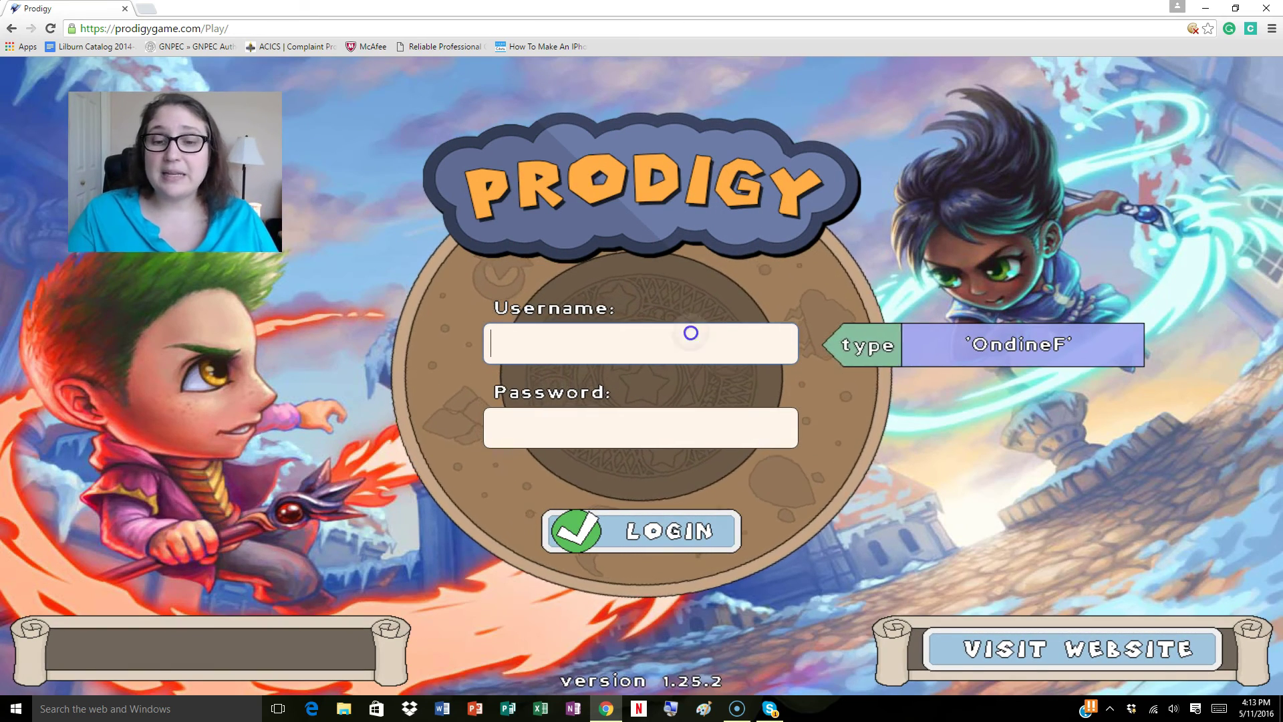
# Step: Enter the new account's username and password on the login page
pyautogui.write('O')
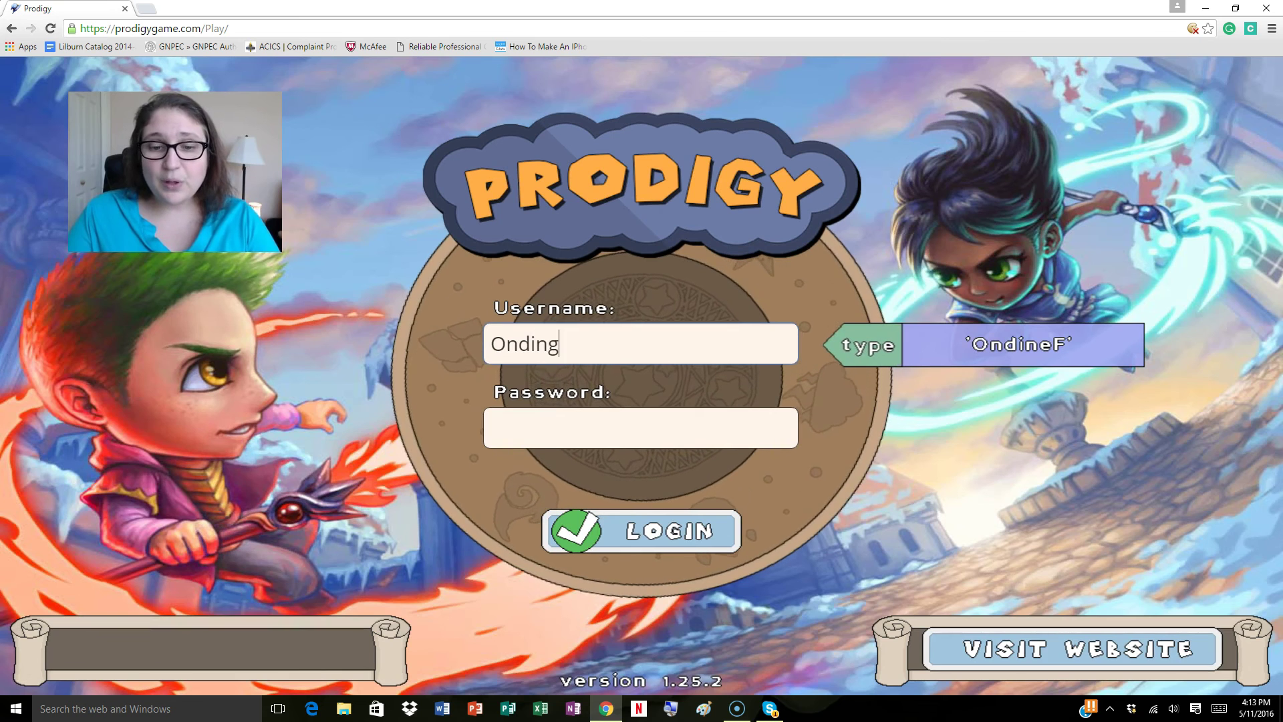
pyautogui.write('ndineF')
pyautogui.press('Tab')
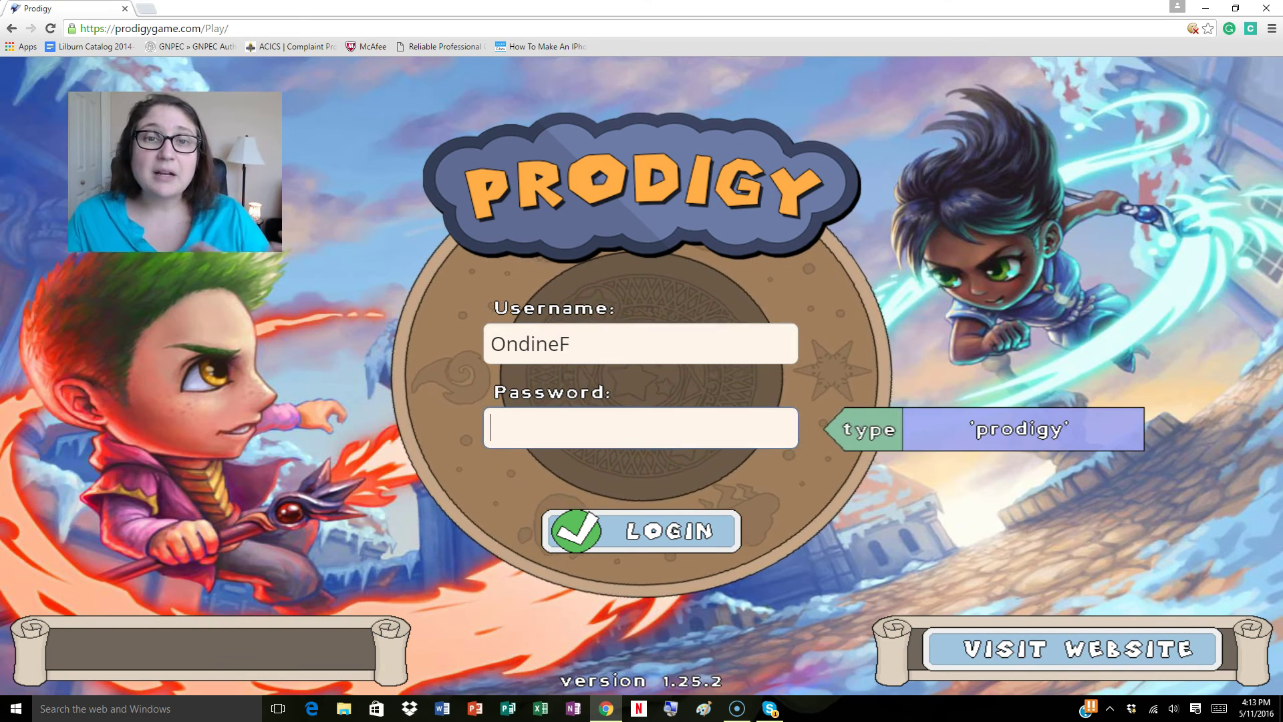
pyautogui.write('prodig')
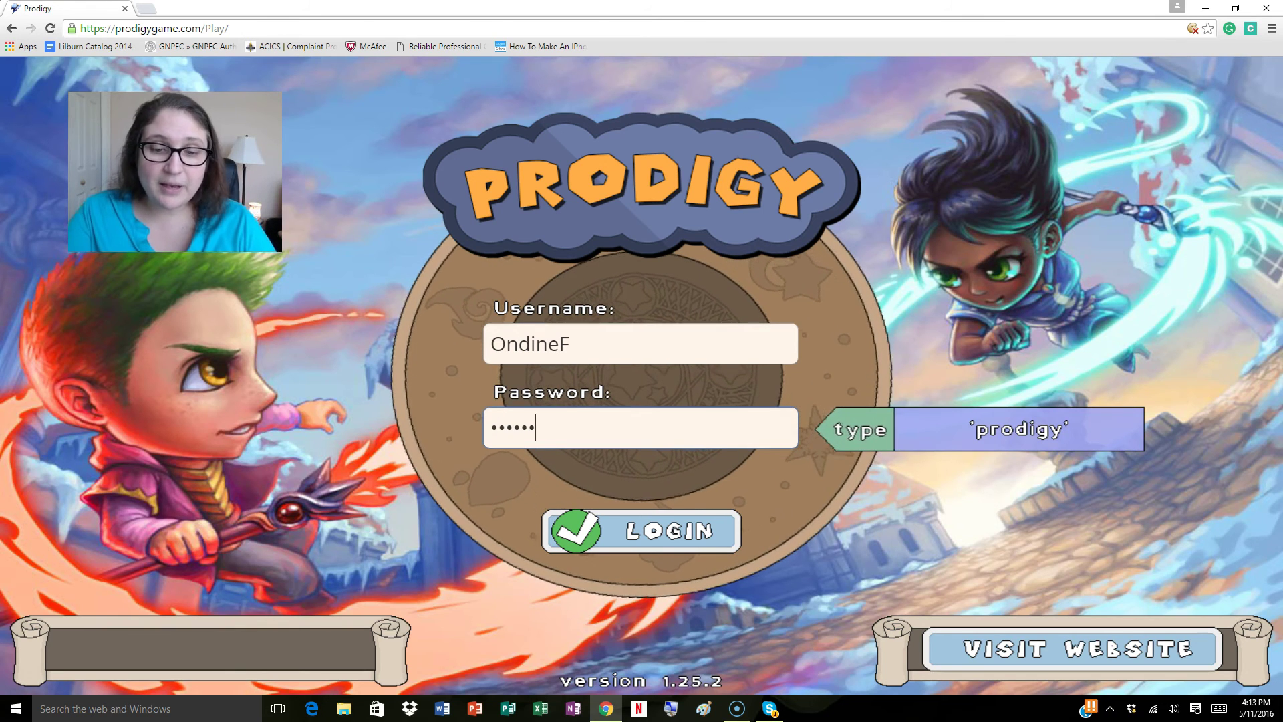
pyautogui.write('y')
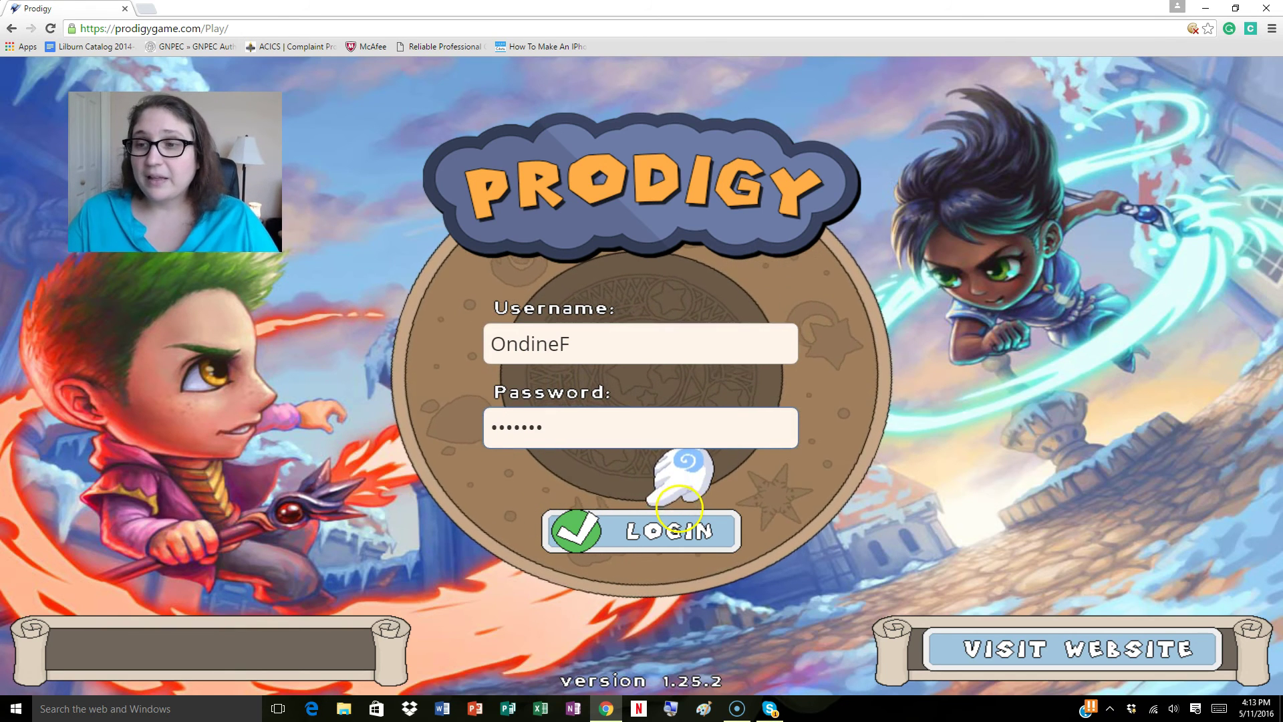